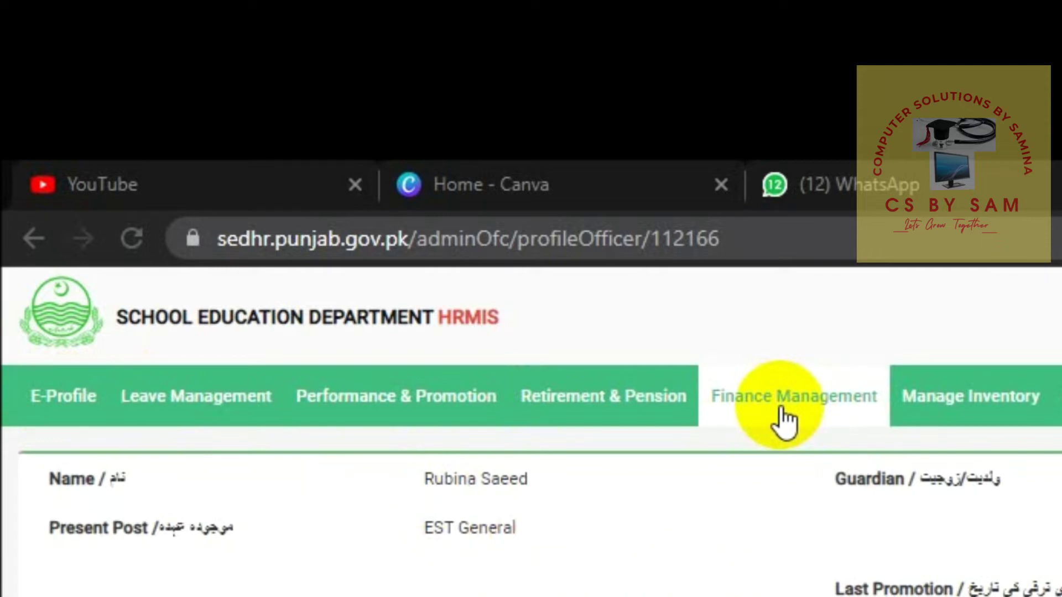
# - Open the Initiate Request form for an Advance G.P. Fund under Finance Management
pyautogui.click(775, 405)
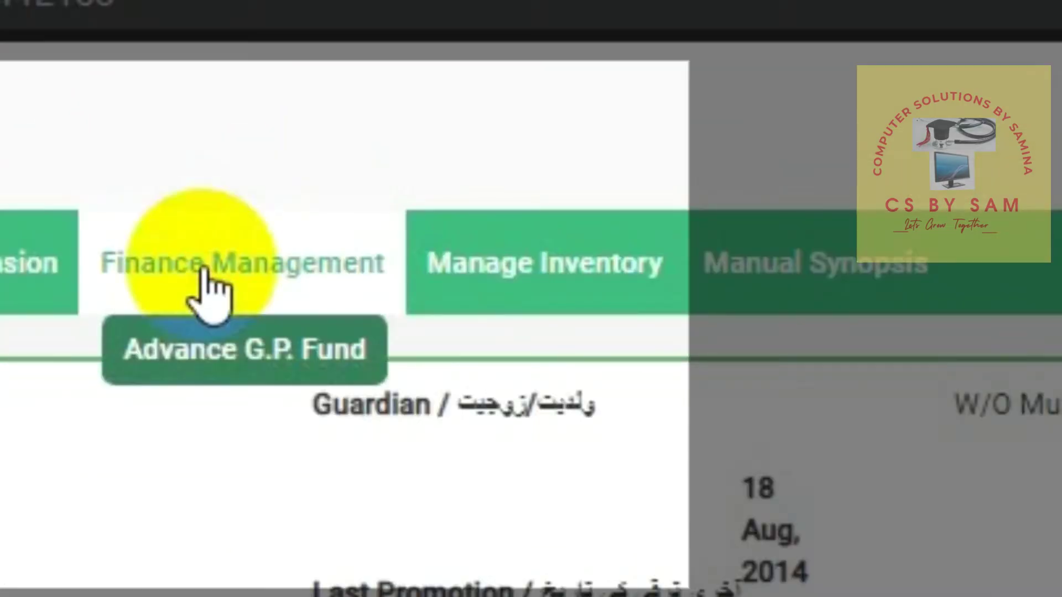
pyautogui.click(299, 356)
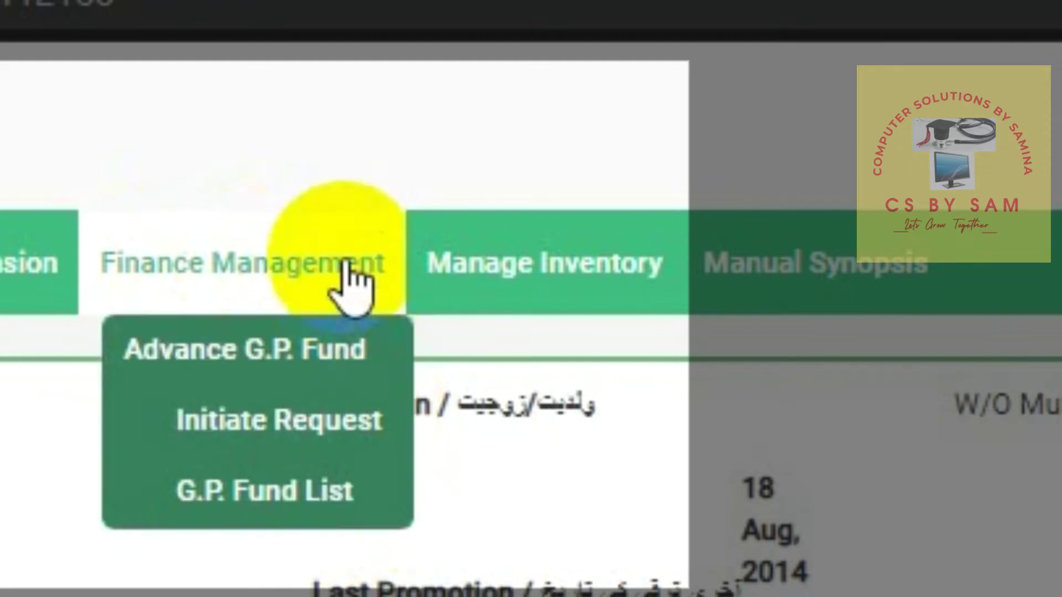
pyautogui.click(333, 437)
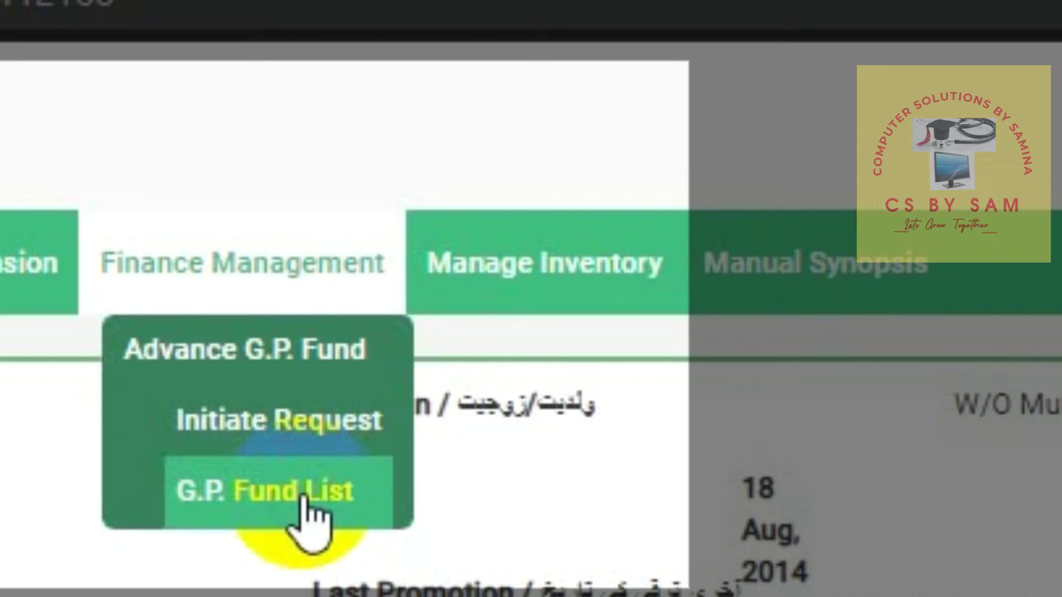
pyautogui.click(260, 437)
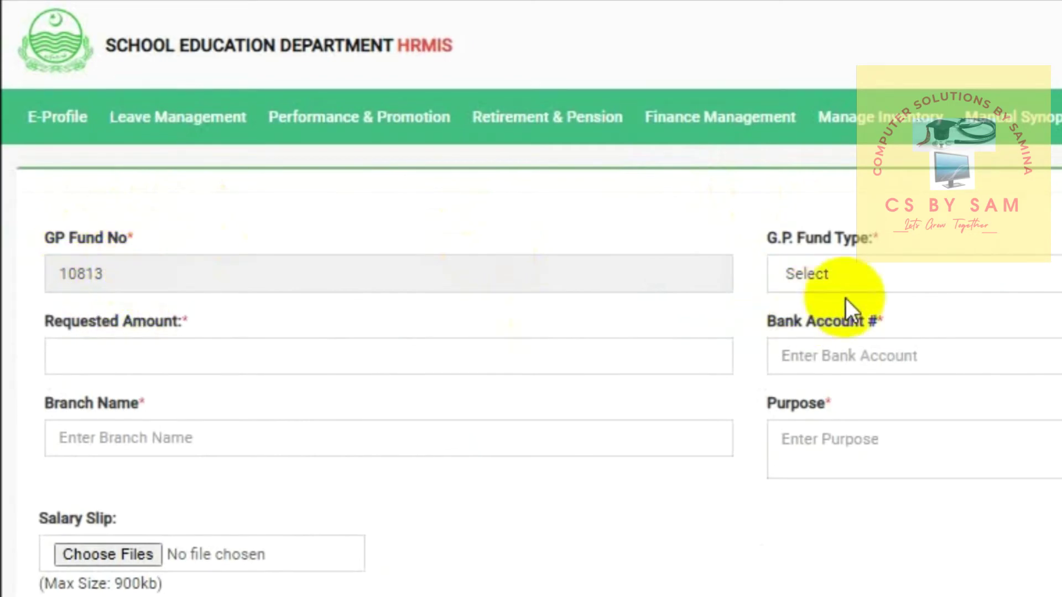
# - Set the G.P. Fund Type to Non-Refundable and the Category to First Initiation-Age more than 50yrs
pyautogui.click(834, 275)
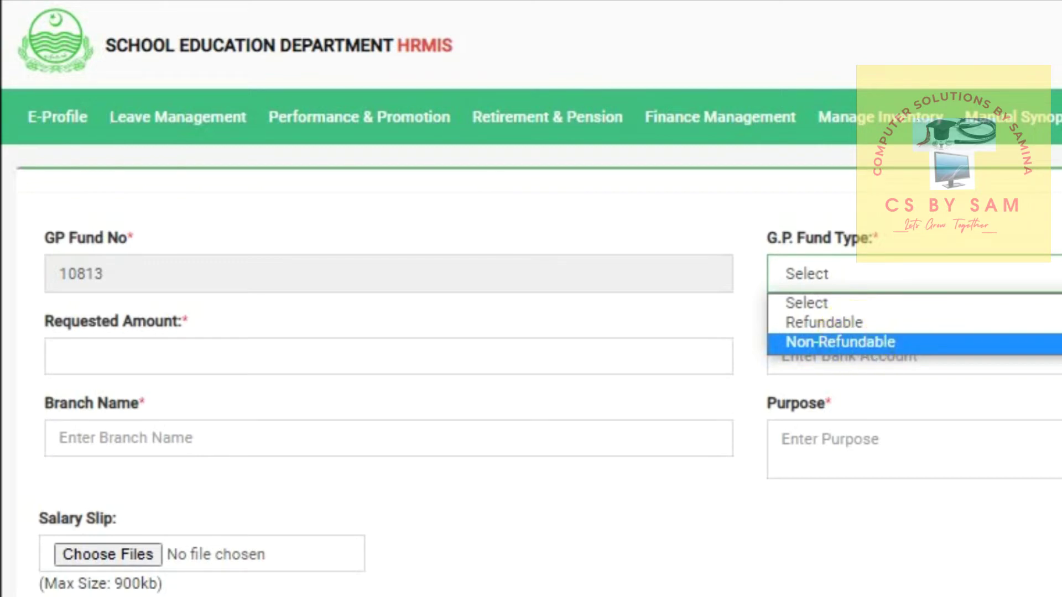
pyautogui.press('Escape')
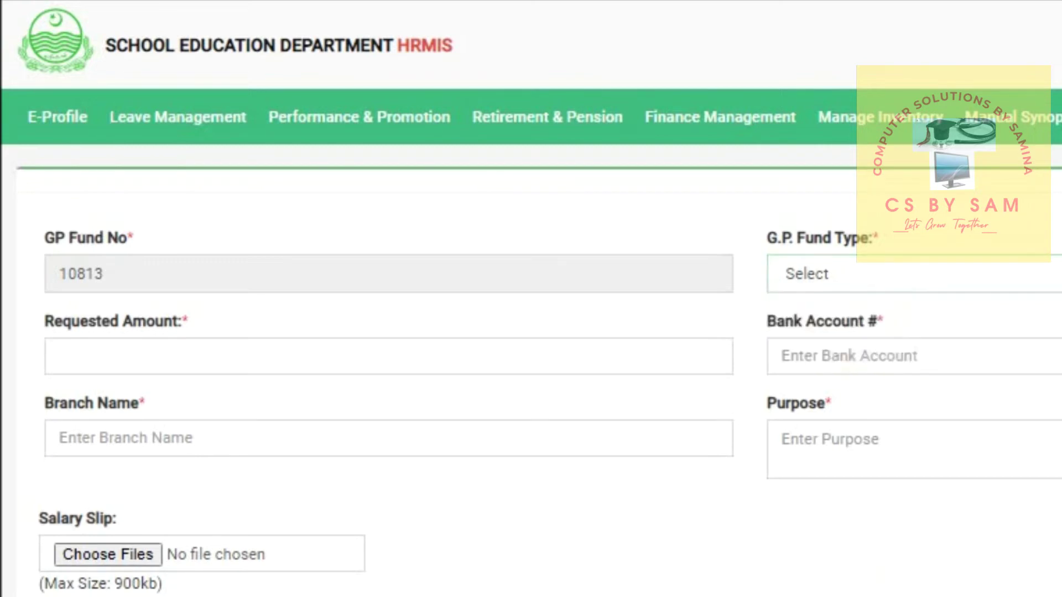
pyautogui.click(1023, 277)
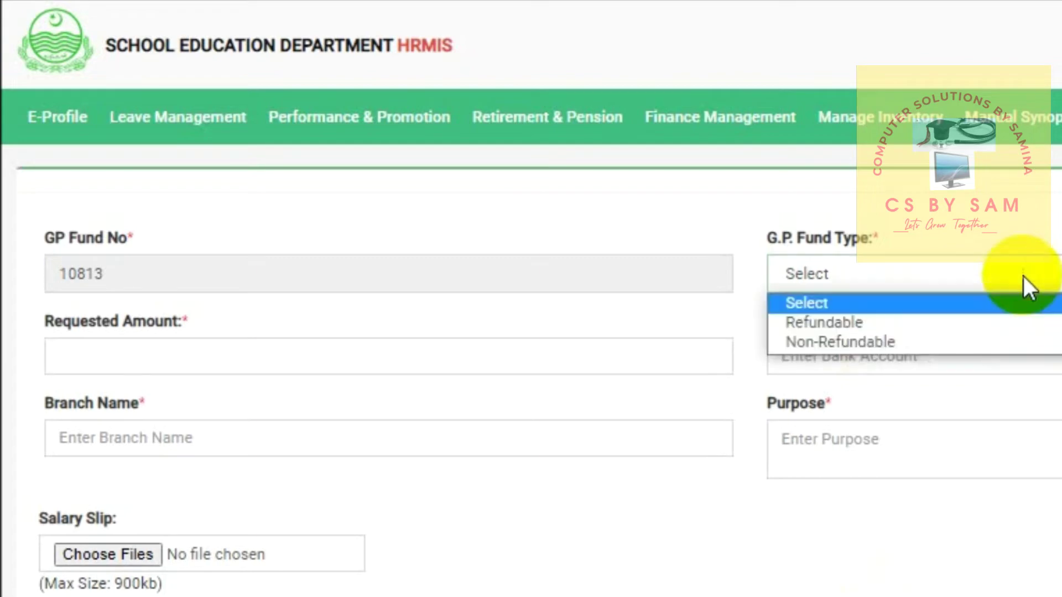
pyautogui.click(872, 343)
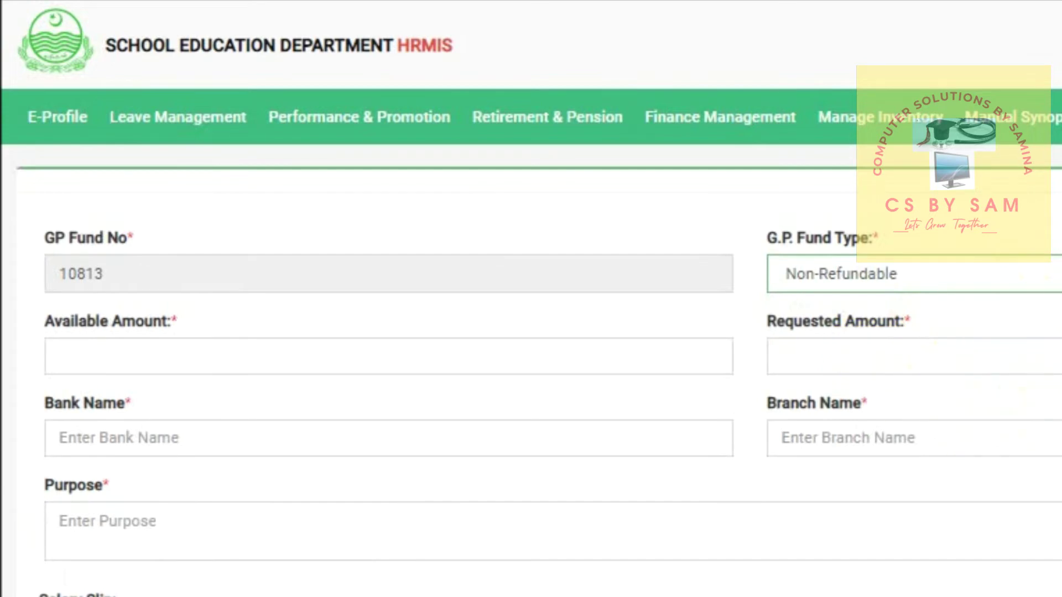
pyautogui.click(955, 78)
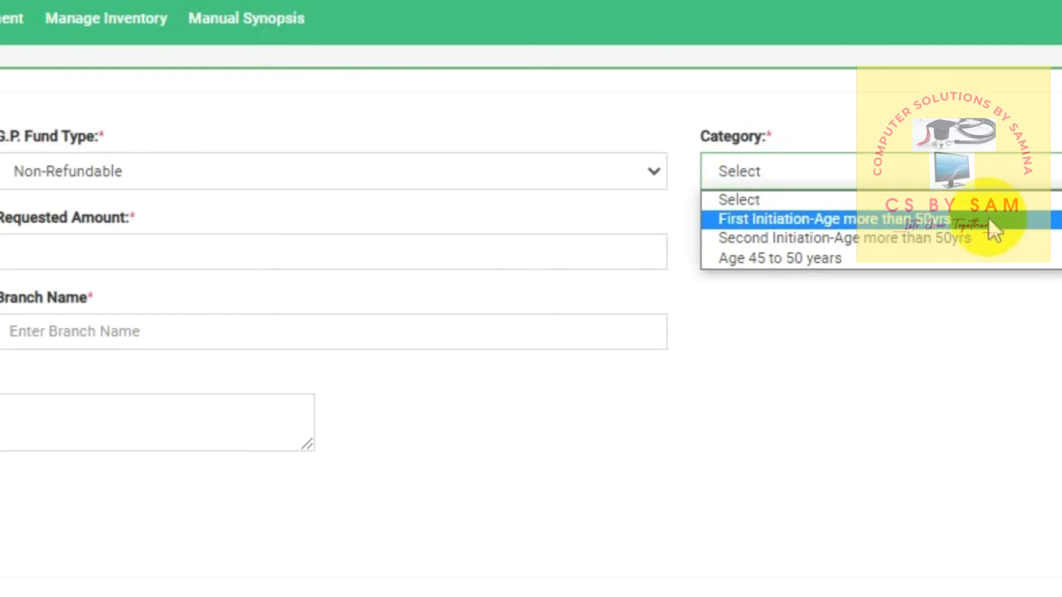
pyautogui.click(933, 225)
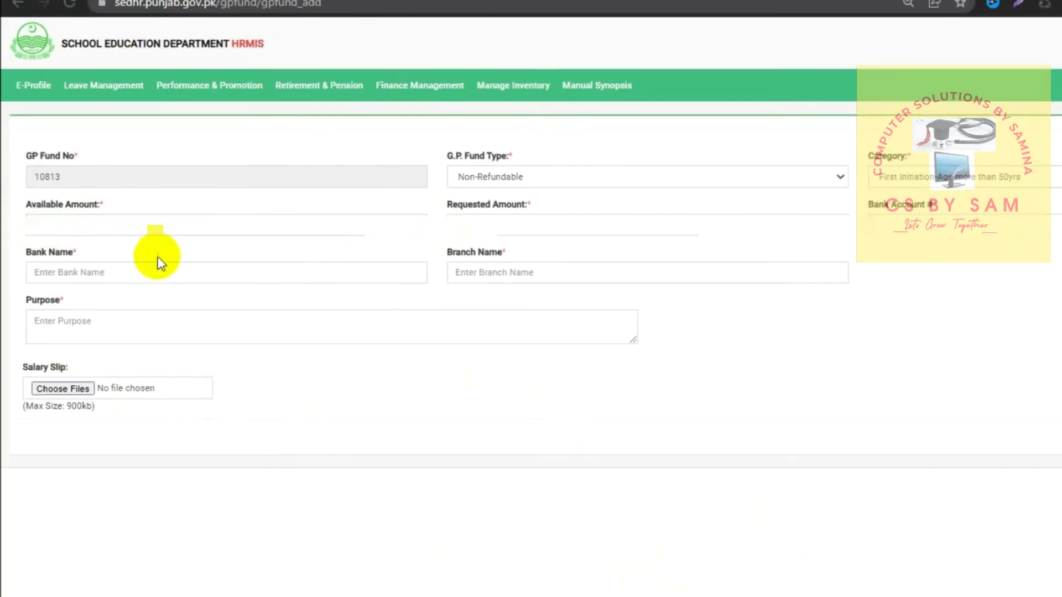
# - Fill in the available amount and requested amount, and enter the saved bank account number
pyautogui.click(108, 230)
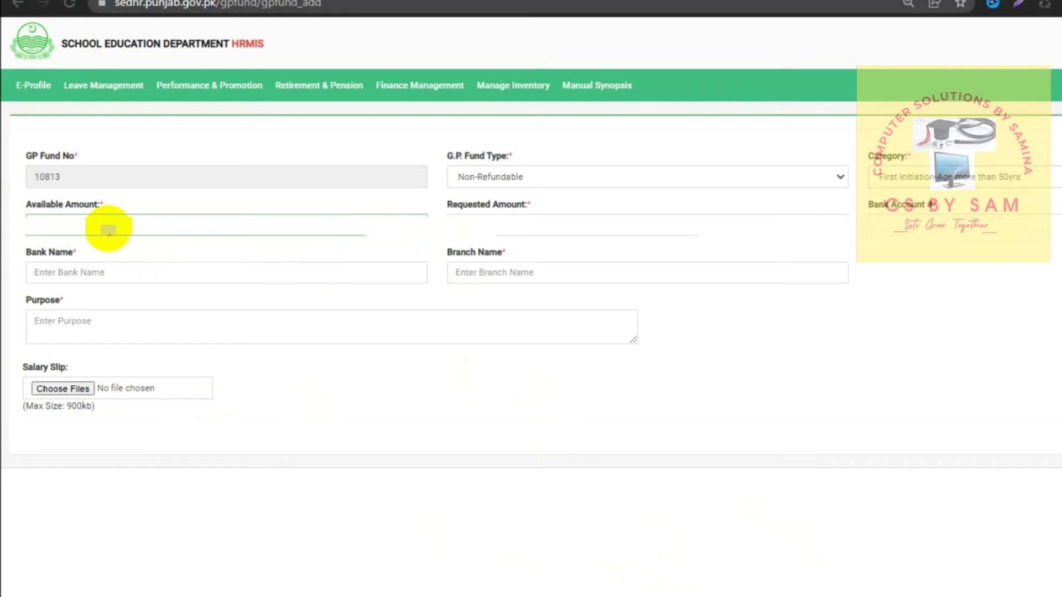
pyautogui.click(517, 223)
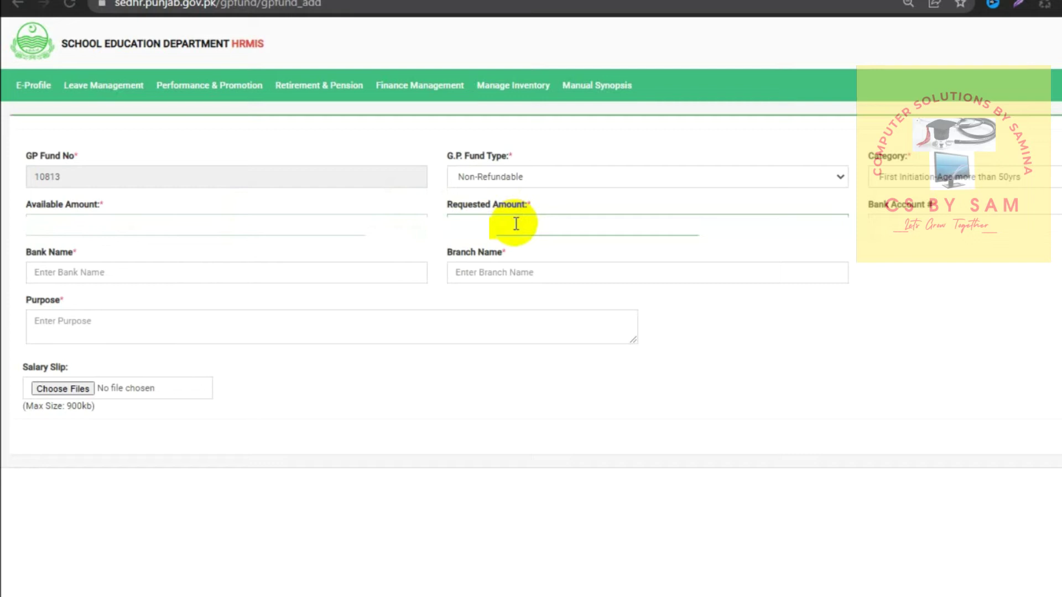
pyautogui.click(501, 230)
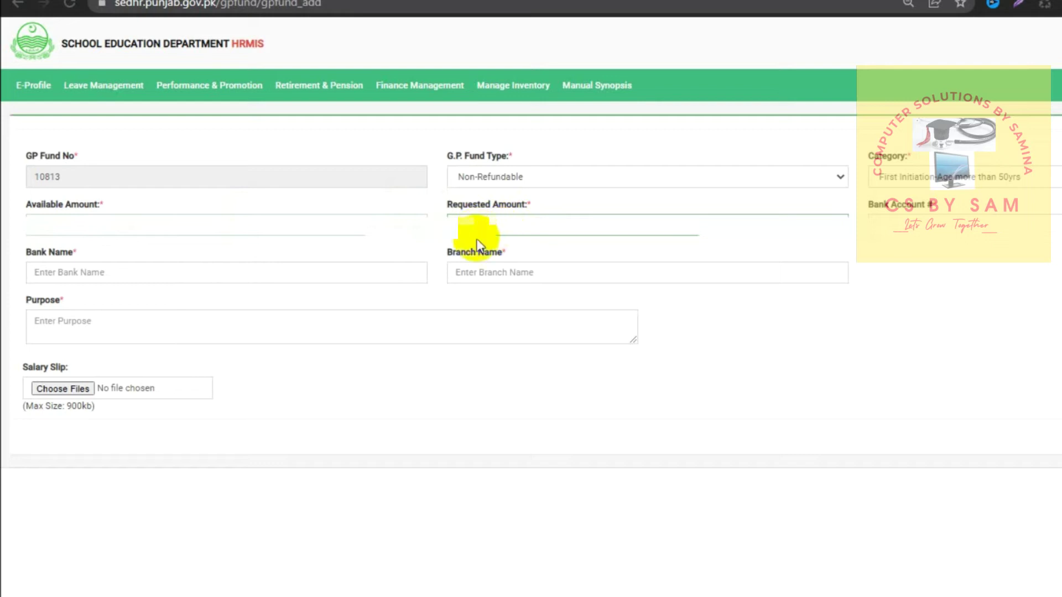
pyautogui.click(924, 227)
pyautogui.click(1008, 271)
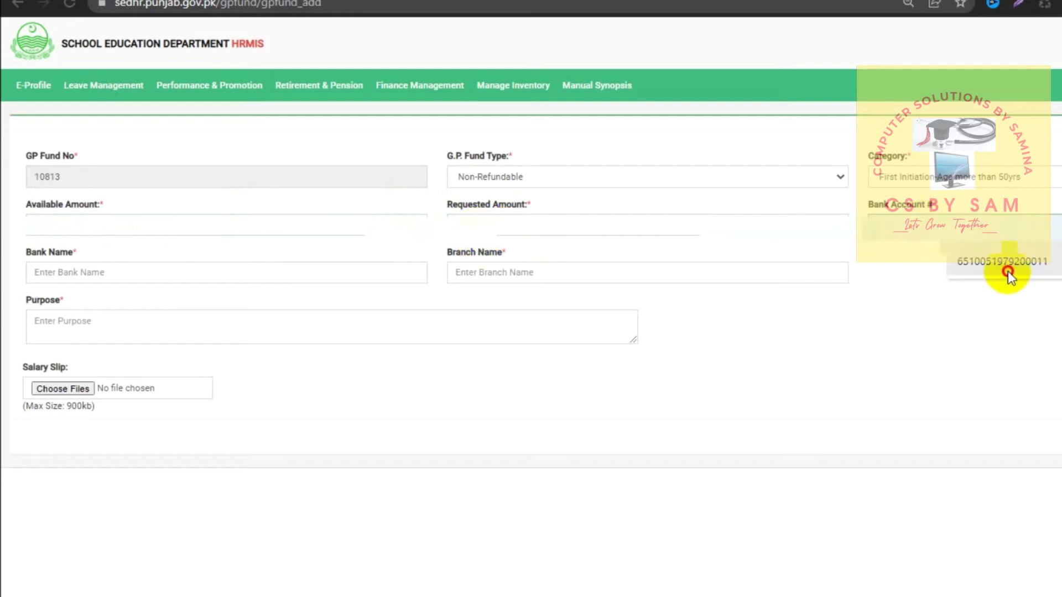
# - Set the bank name to Bank of Punjab and fill in the saved branch name
pyautogui.click(59, 273)
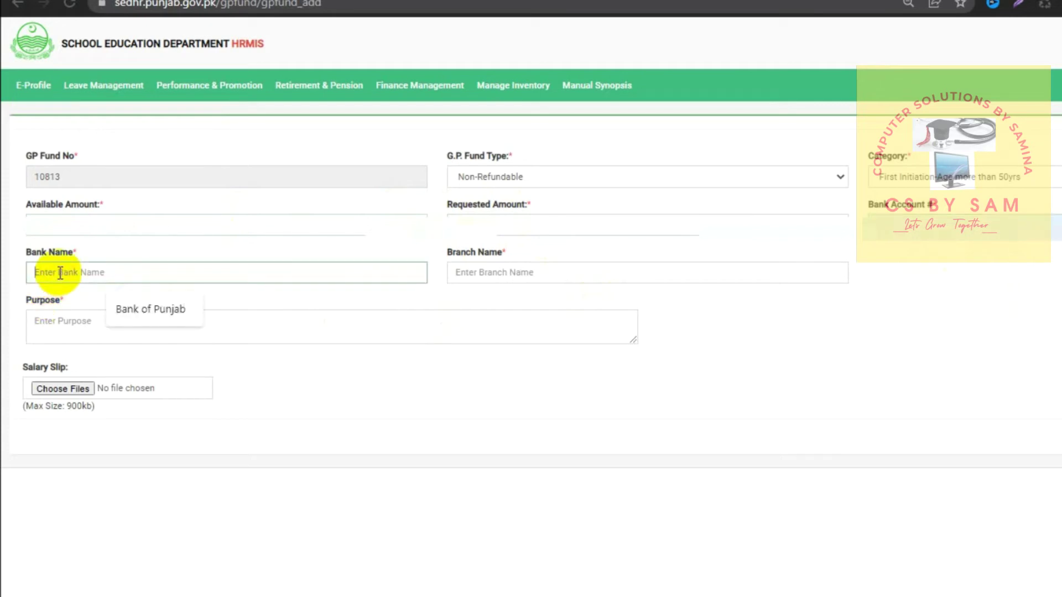
pyautogui.click(135, 308)
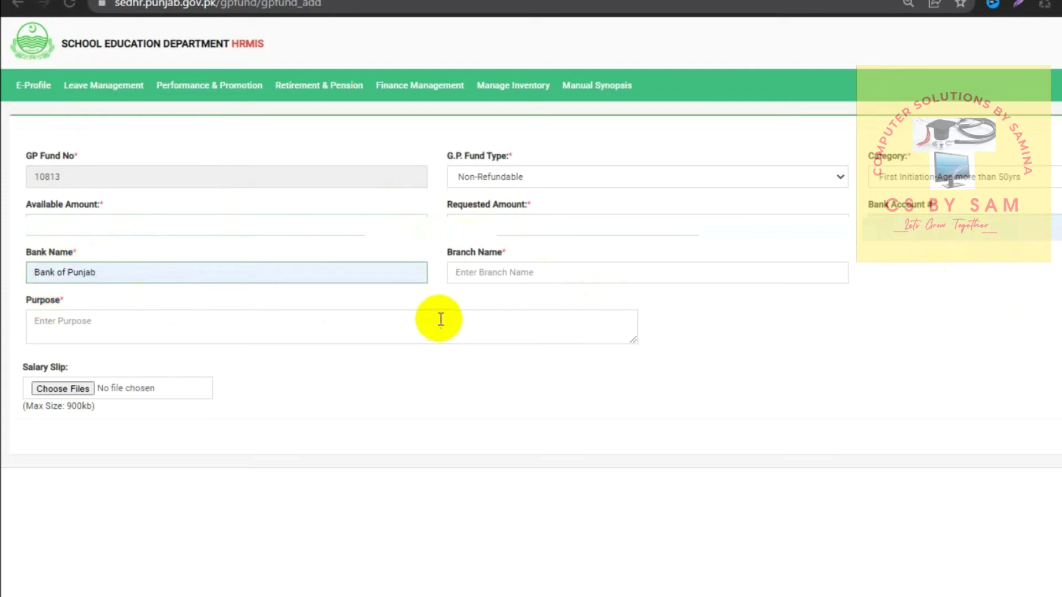
pyautogui.click(480, 275)
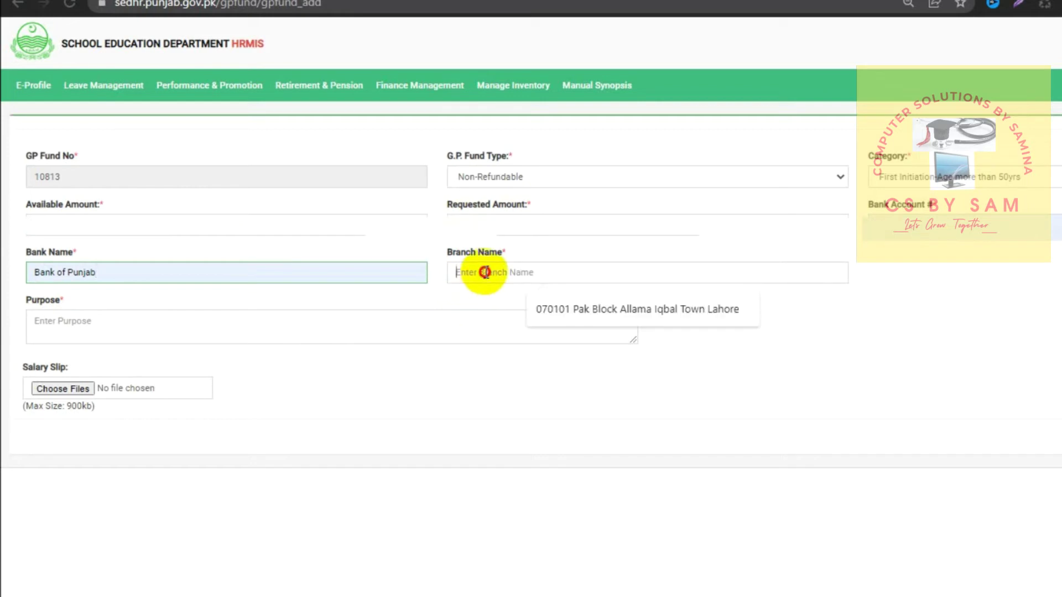
pyautogui.click(603, 311)
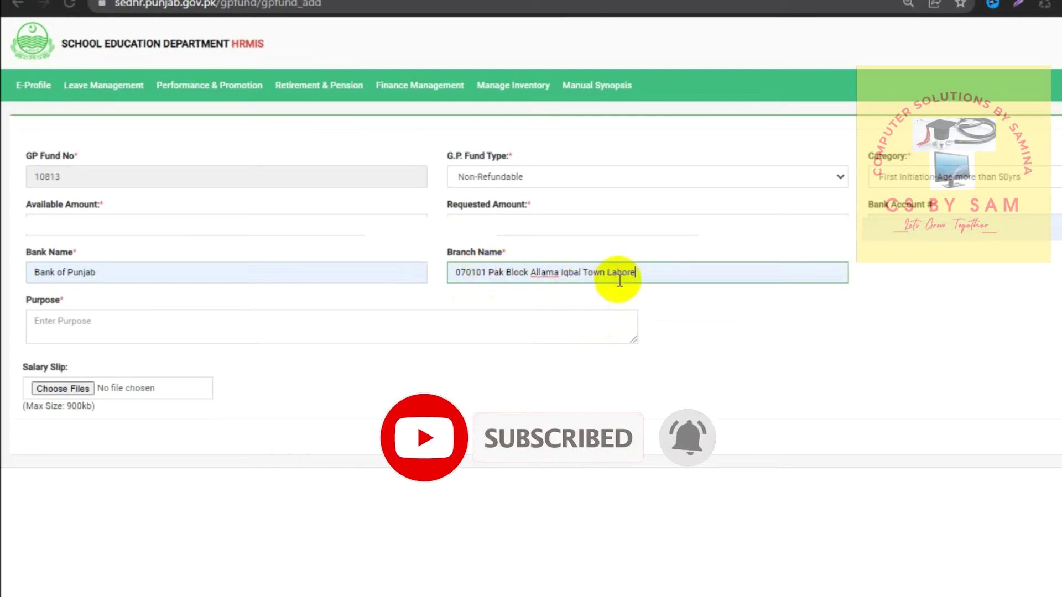
# - Enter "marraige of son" as the purpose of the G.P. Fund request
pyautogui.click(104, 318)
pyautogui.write('marraige')
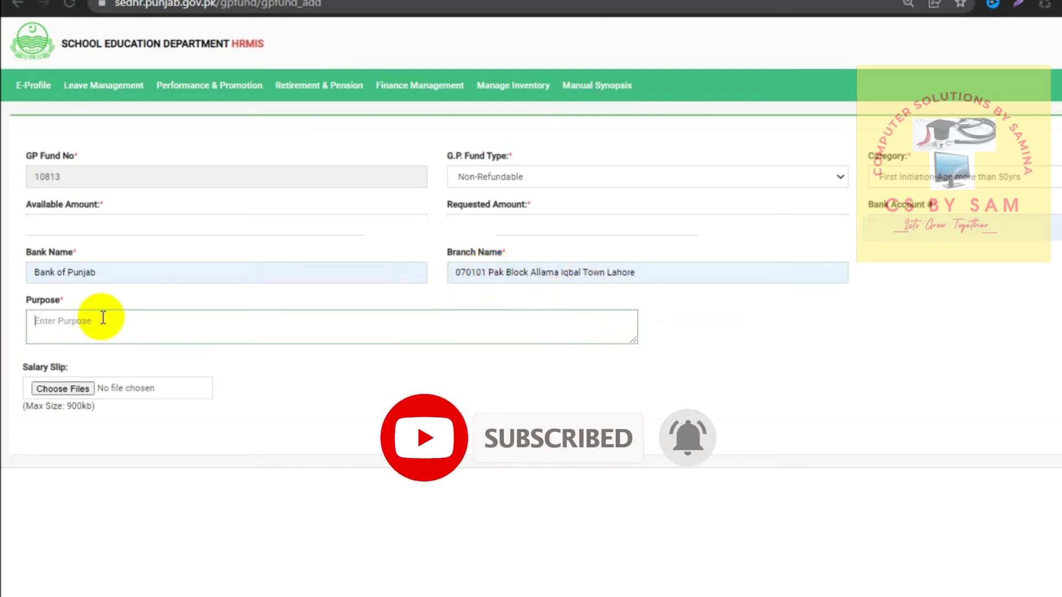
pyautogui.write(' of son')
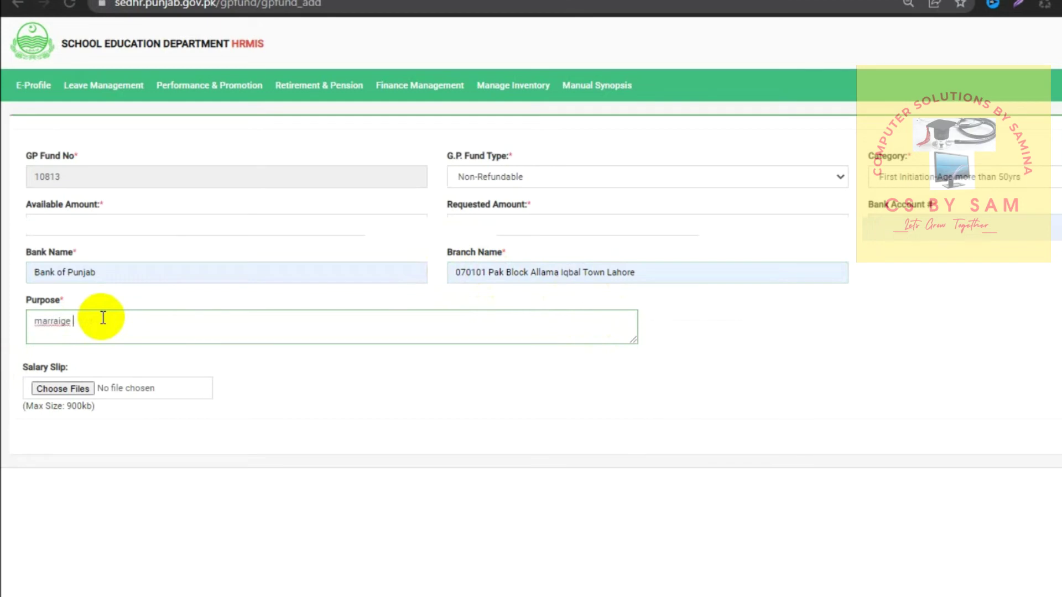
# - Attach the employee's salary slip JPEG from the Downloads folder and process the G.P. Fund request
pyautogui.click(75, 388)
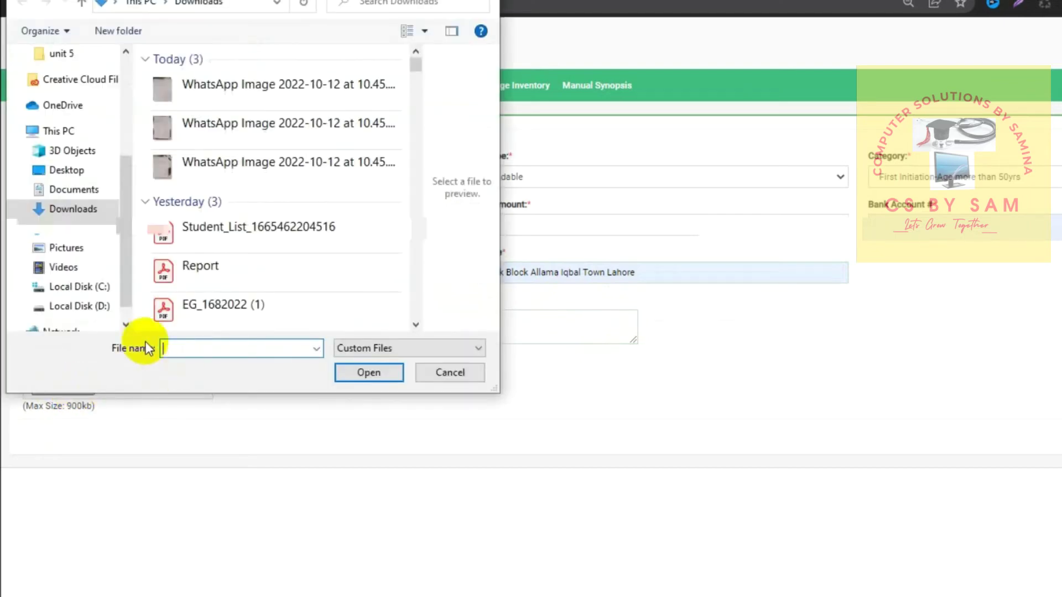
pyautogui.scroll(-3, 199, 171)
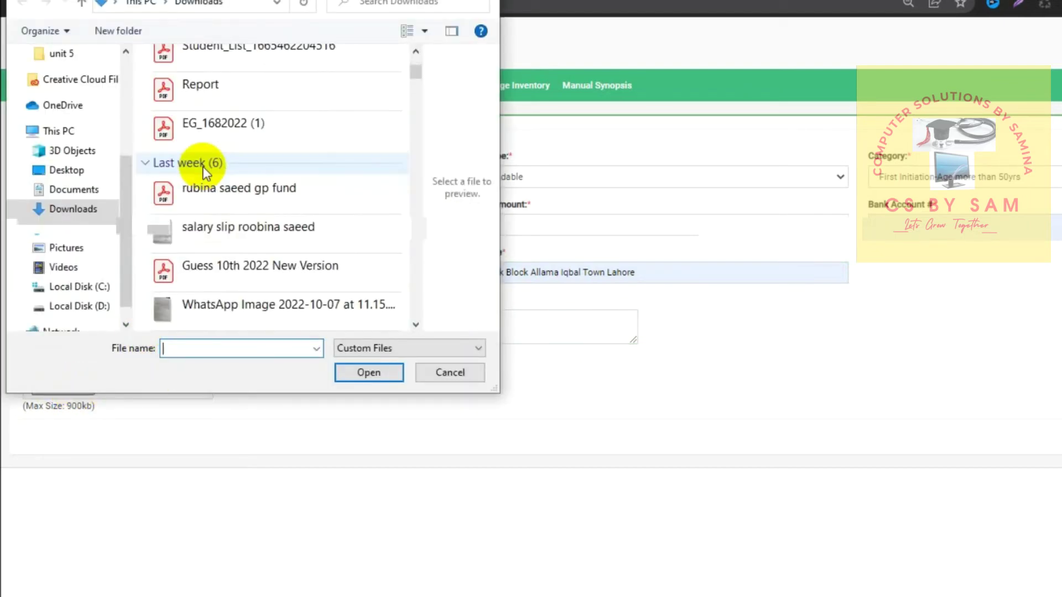
pyautogui.doubleClick(248, 227)
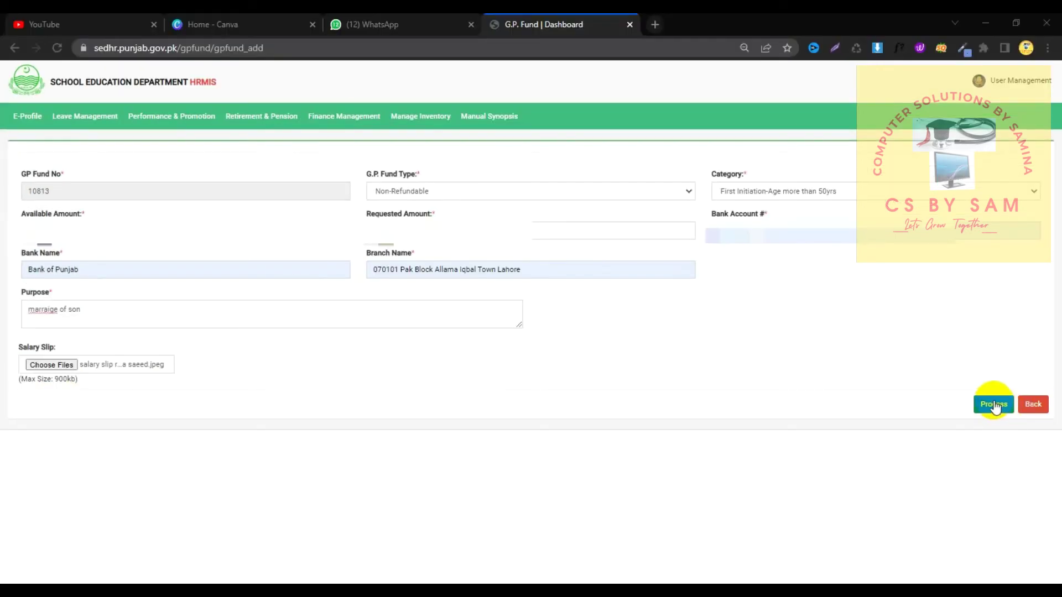
pyautogui.click(994, 405)
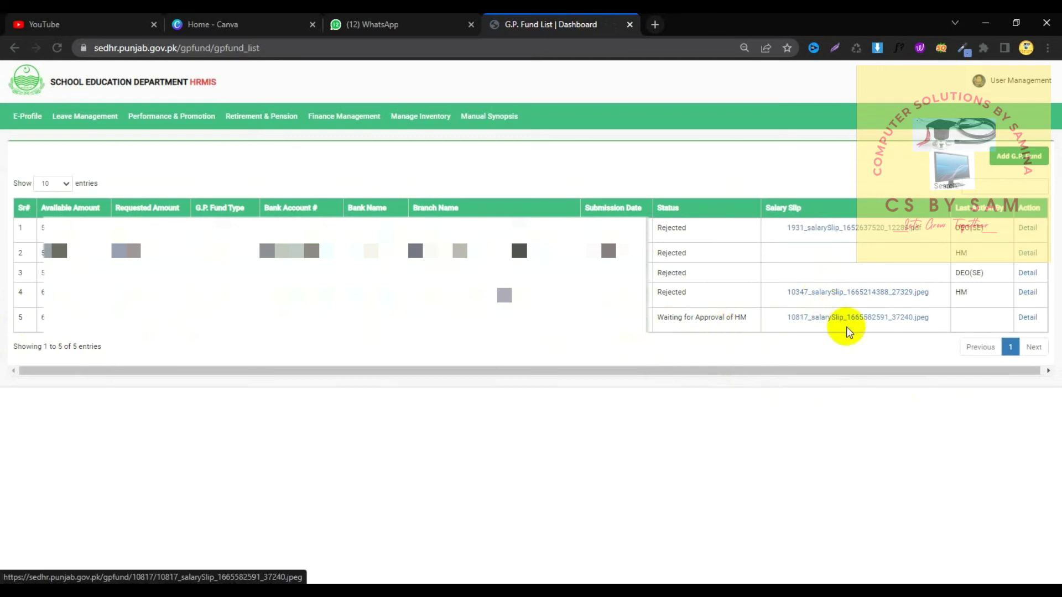
# - Review the details of the newly submitted request in row 5, and return to the G.P. Fund list
pyautogui.click(1025, 321)
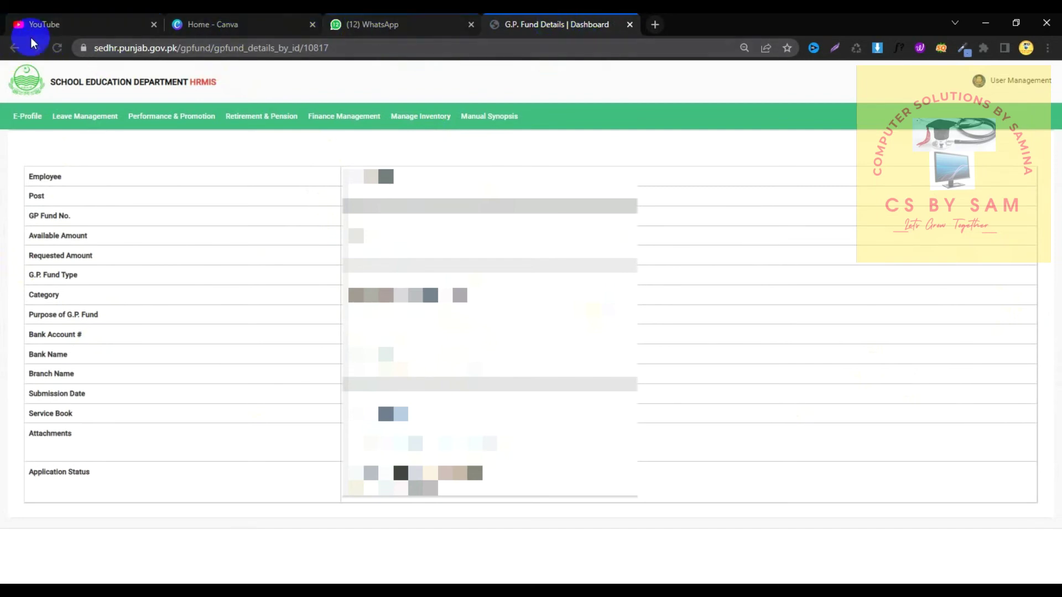
pyautogui.click(14, 49)
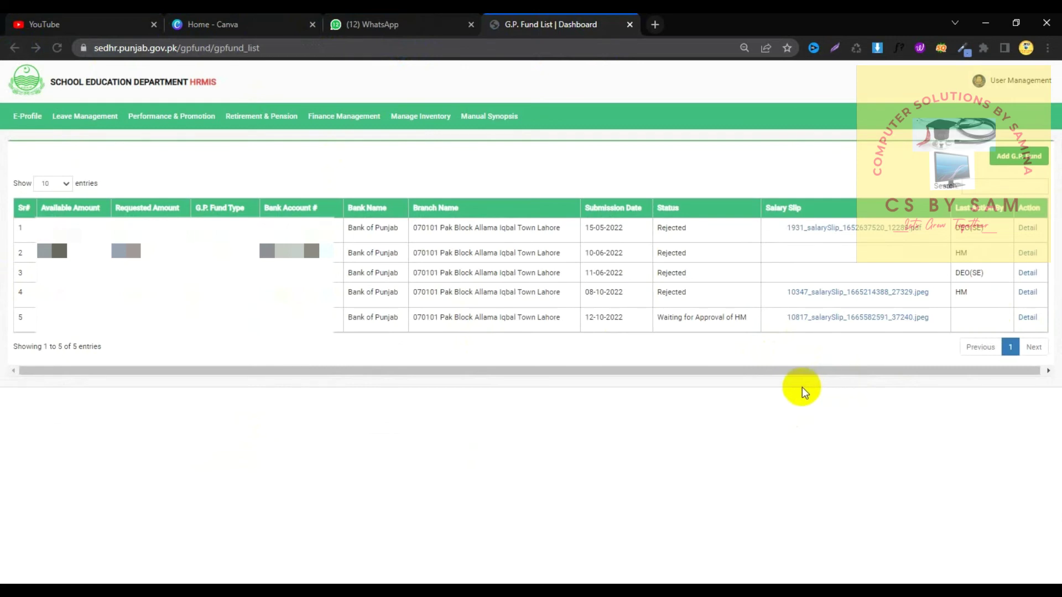
pyautogui.hotkey('alt', 'Right')
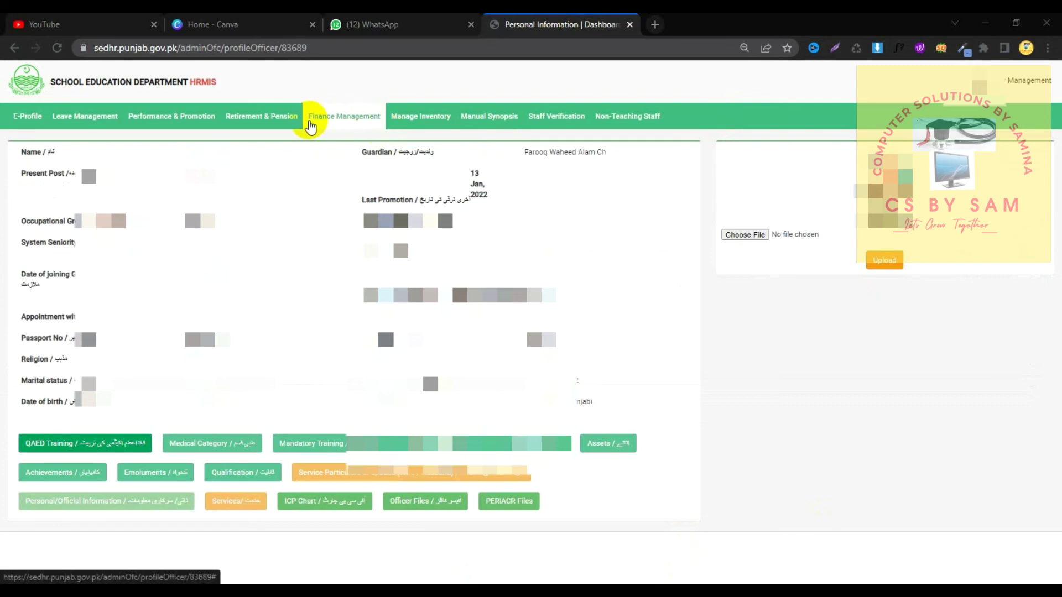
# - Open the Advance G.P. Fund applications awaiting approval from the head's profile page
pyautogui.click(357, 119)
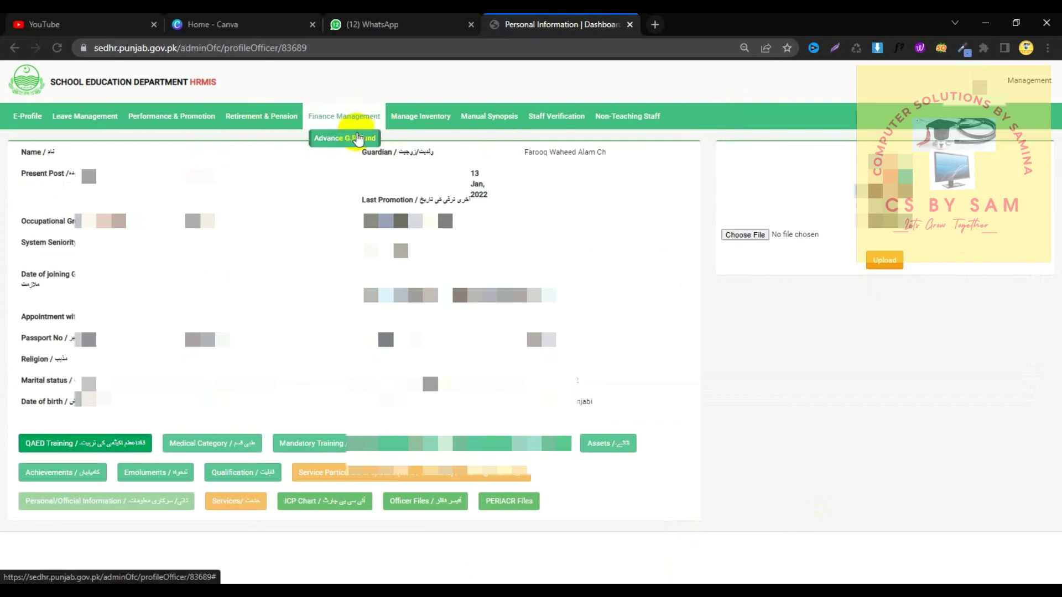
pyautogui.click(352, 142)
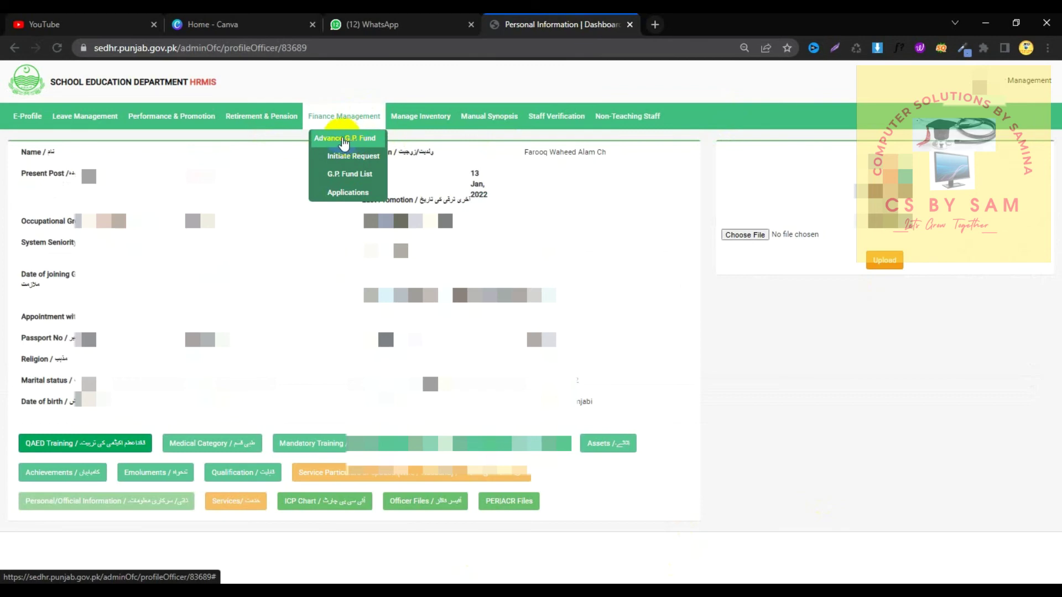
pyautogui.click(348, 193)
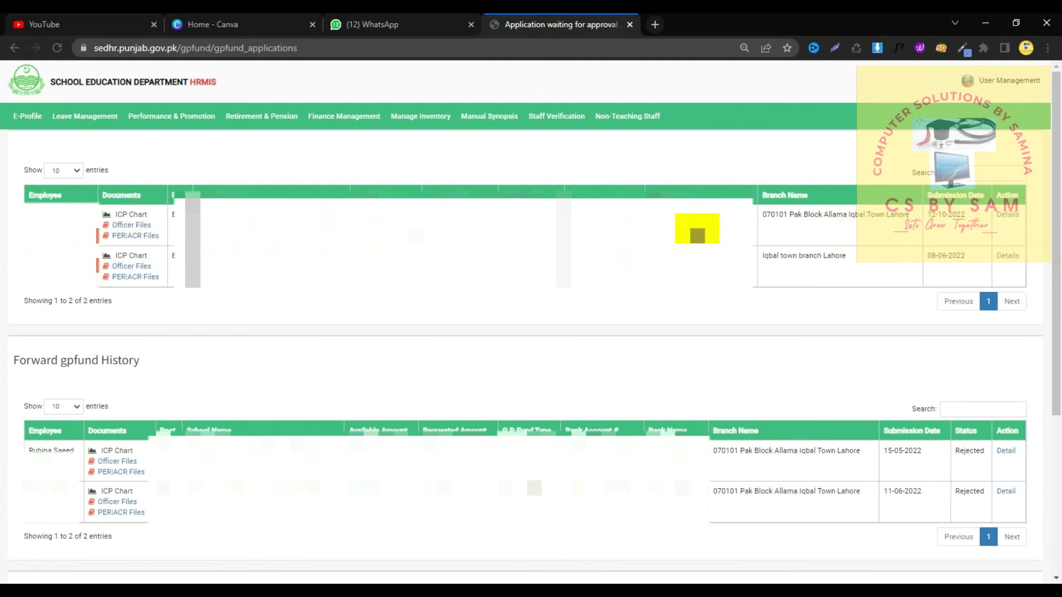
# - Open the application submitted on 12-10-2022, submit it with the action Forward, and check the Forward gpfund History
pyautogui.click(1013, 220)
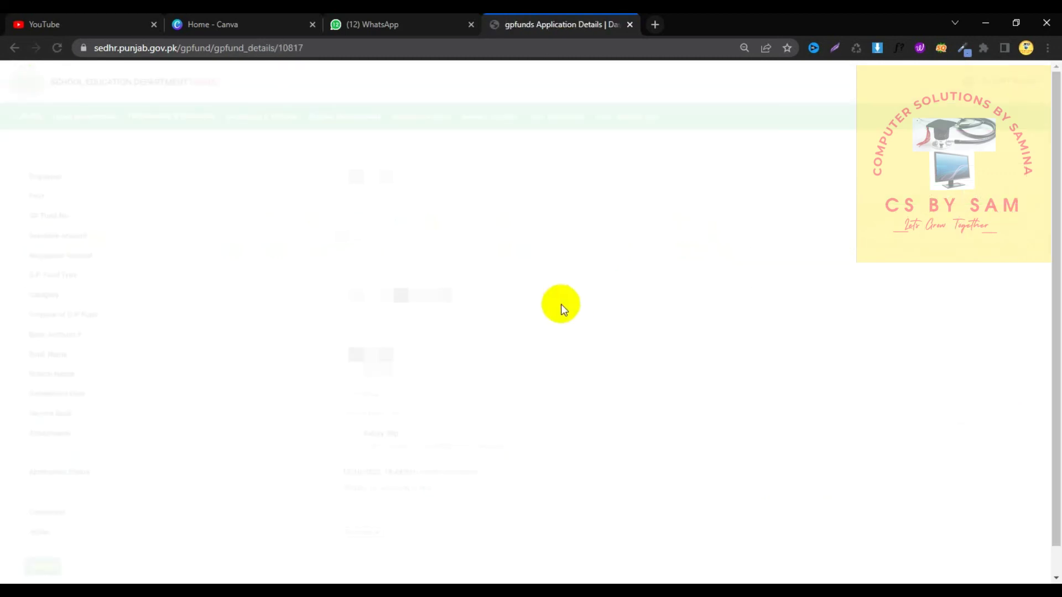
pyautogui.scroll(-1, 451, 349)
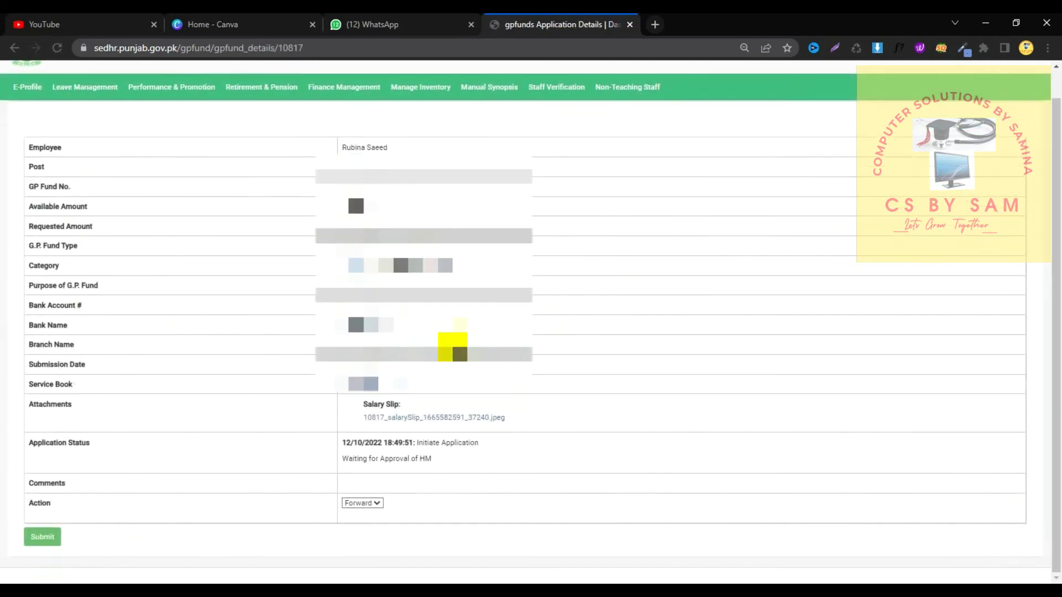
pyautogui.click(376, 504)
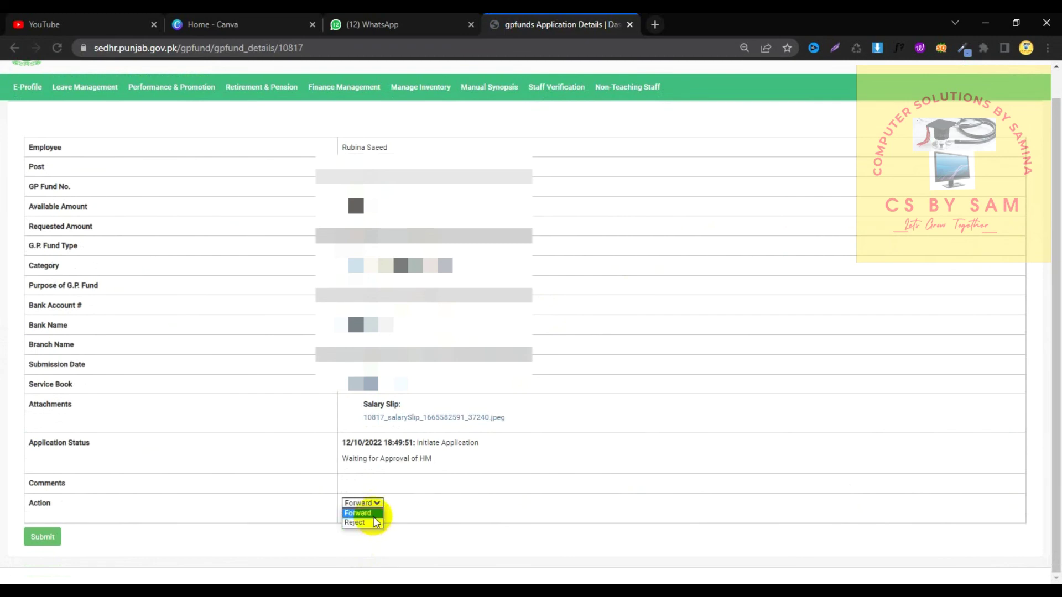
pyautogui.click(373, 515)
pyautogui.click(38, 539)
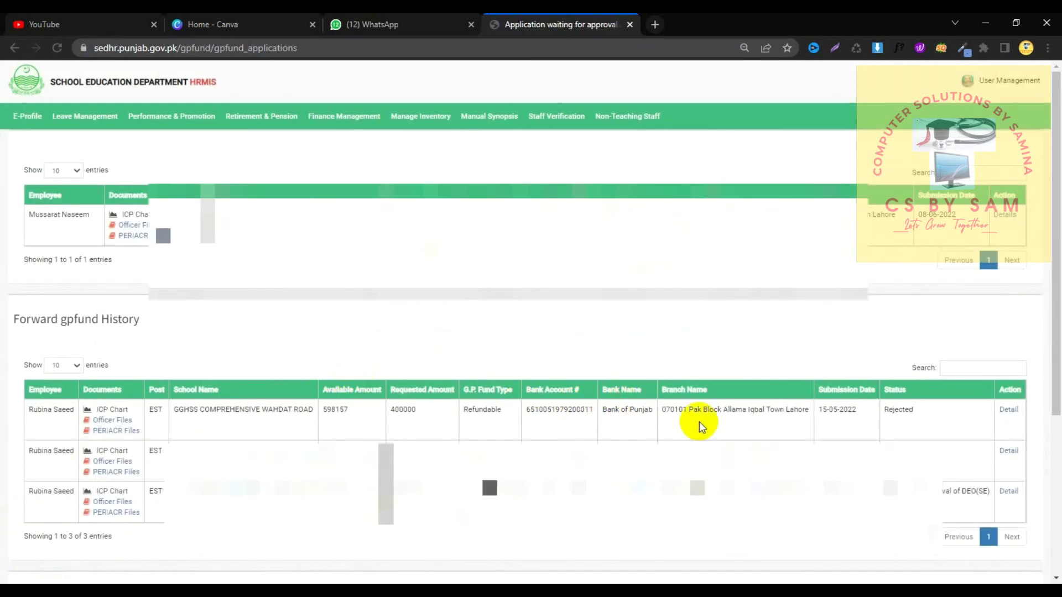
pyautogui.scroll(-4, 716, 417)
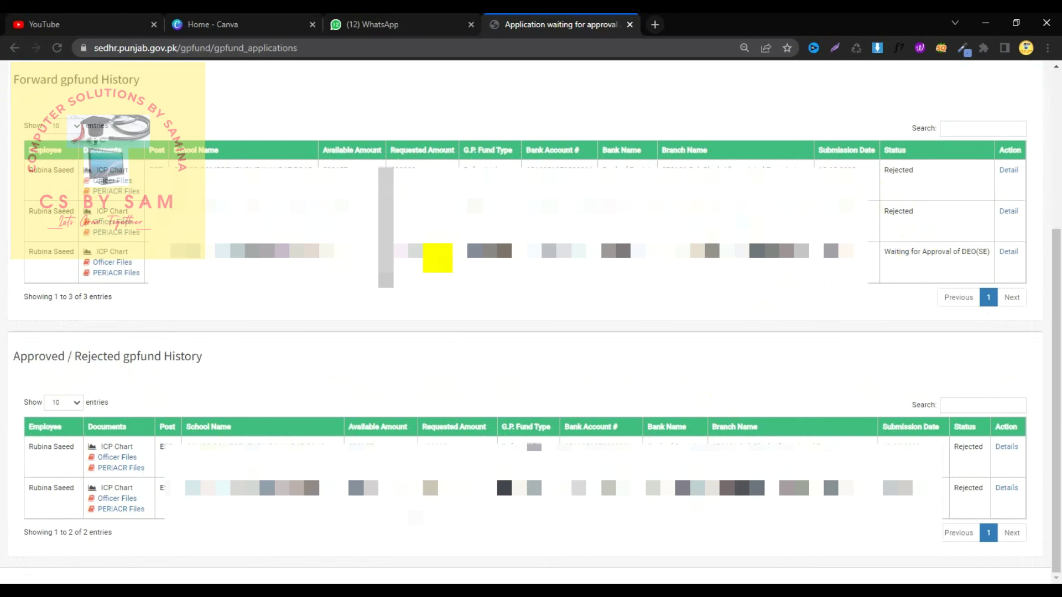